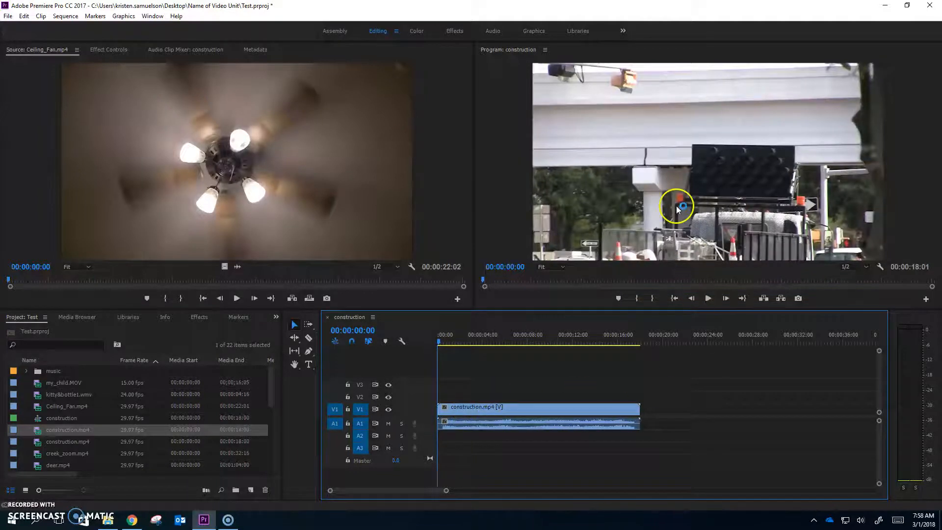
Step: Set the Program monitor's zoom to 50% and select the construction.mp4 clip's picture
click(563, 267)
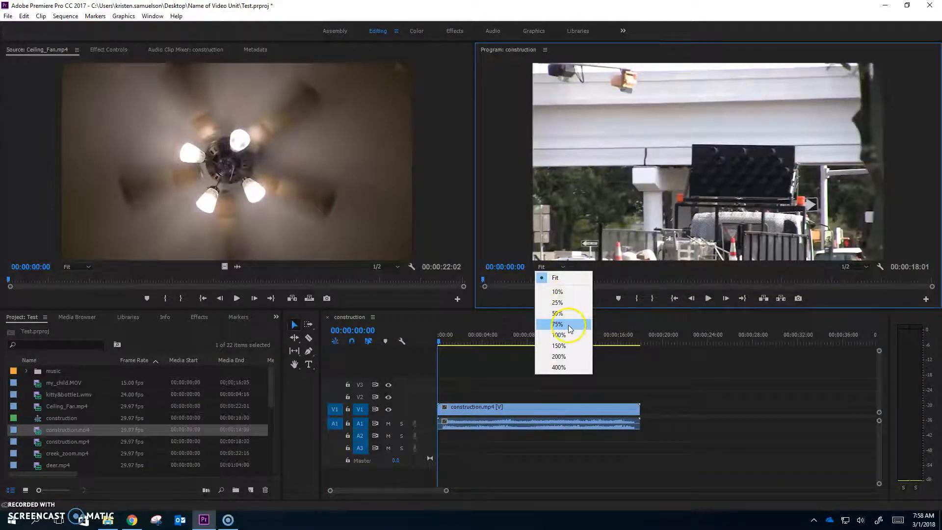
click(559, 313)
click(754, 184)
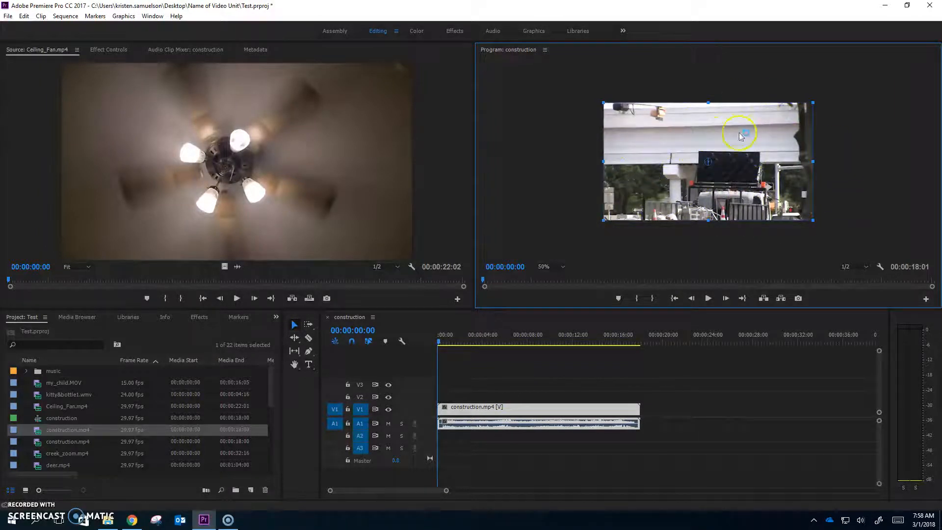
Step: Apply Scale to Frame Size to the construction.mp4 clip and mute audio track A1
right_click(534, 416)
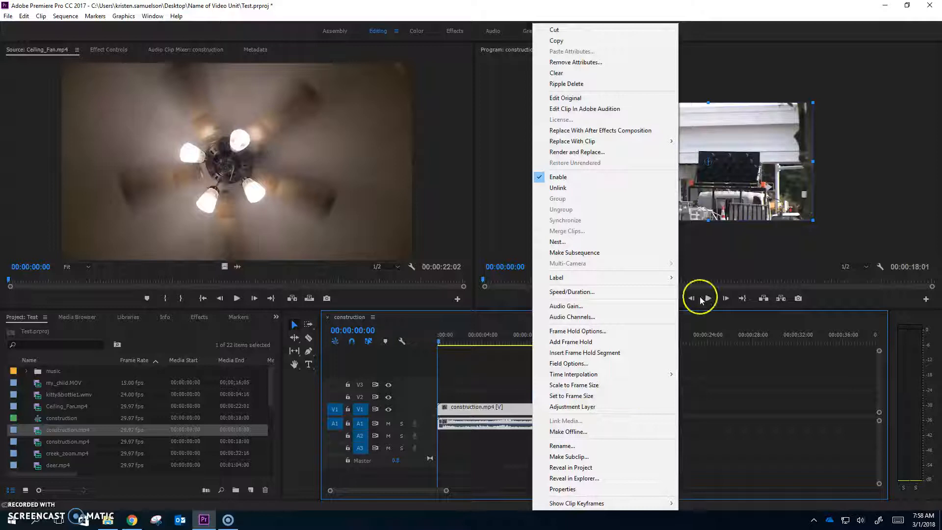
click(585, 385)
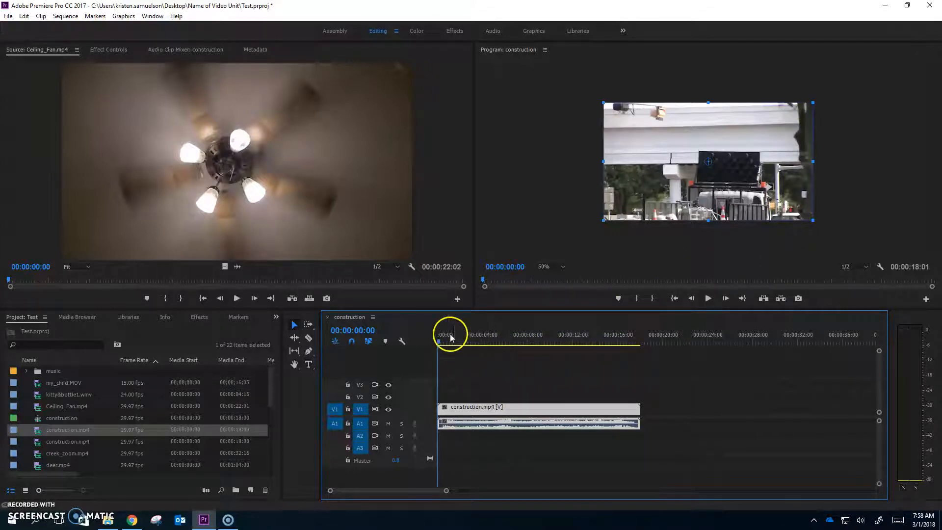
click(388, 425)
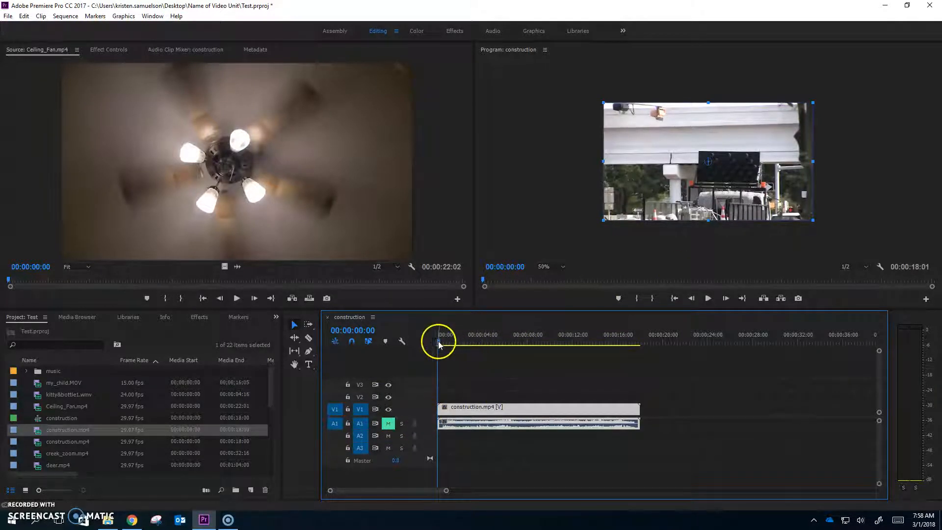
Step: Try splitting construction.mp4 at 00:00:05:02 with the Razor tool and deleting the part after the cut, and undo these edits
drag(442, 342, 495, 380)
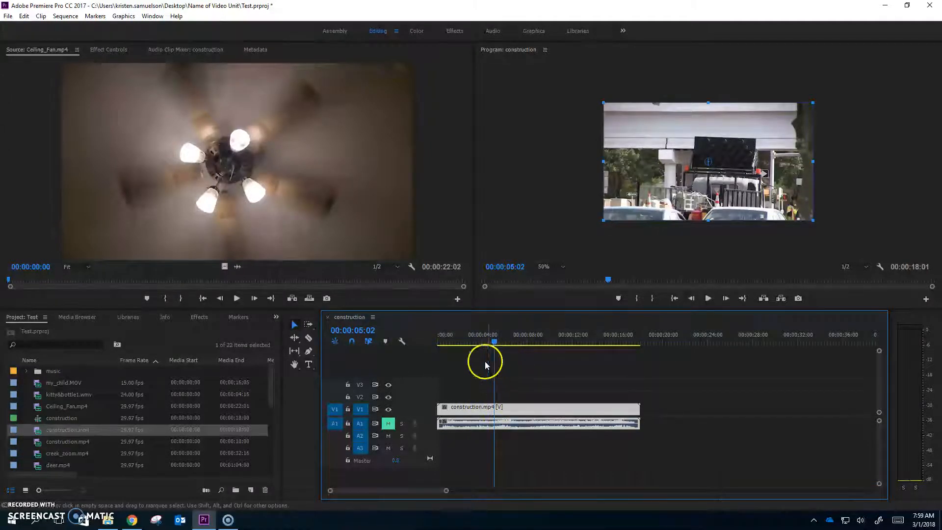
click(309, 339)
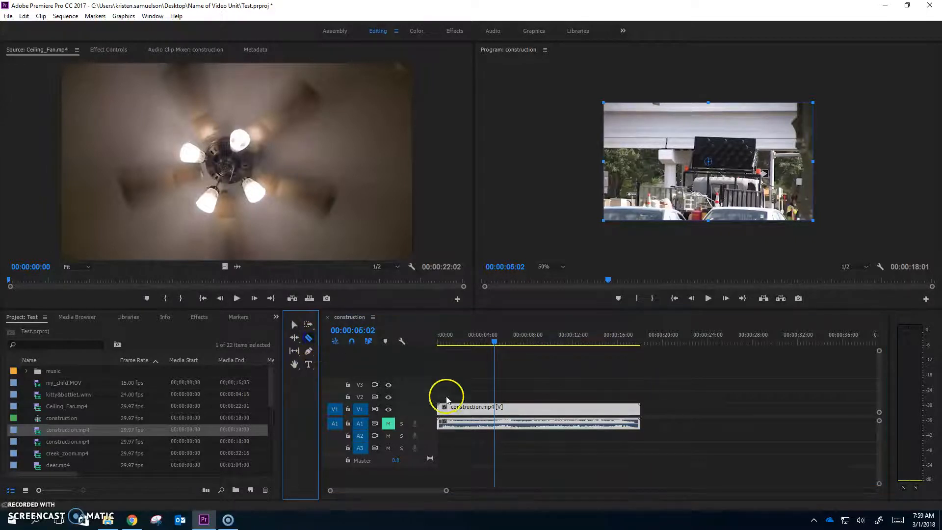
click(495, 408)
click(294, 324)
click(479, 411)
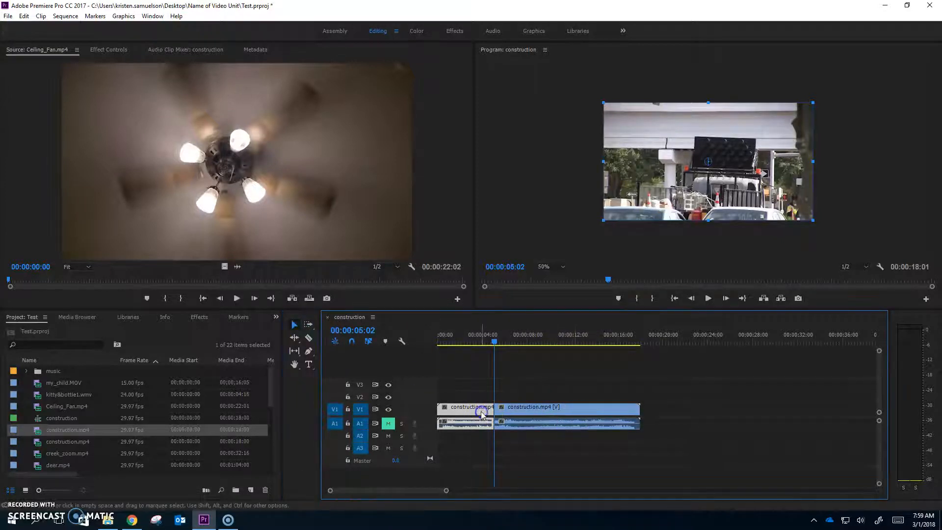
click(521, 411)
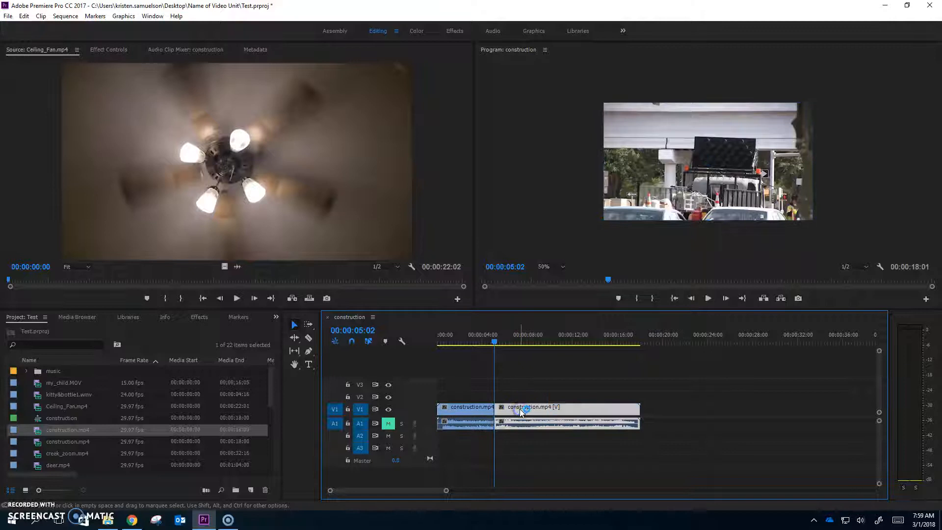
key(Delete)
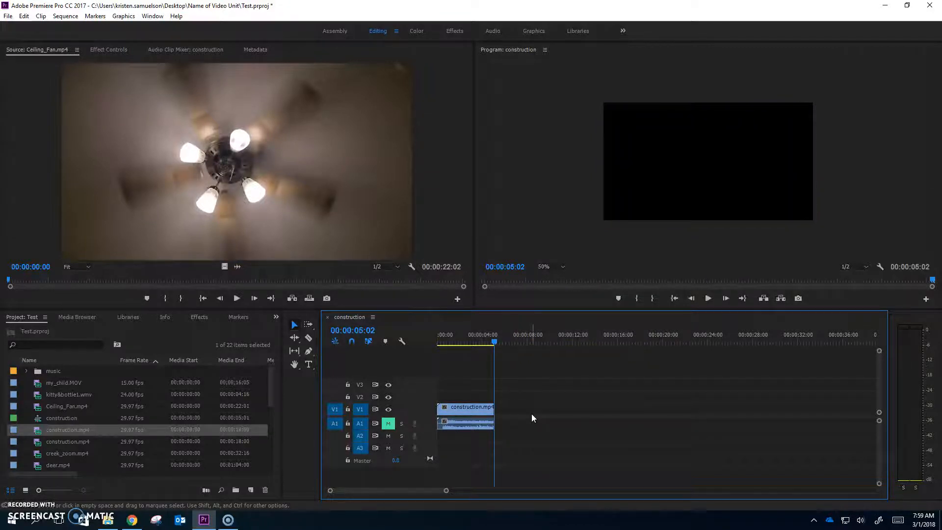
key(ctrl+z)
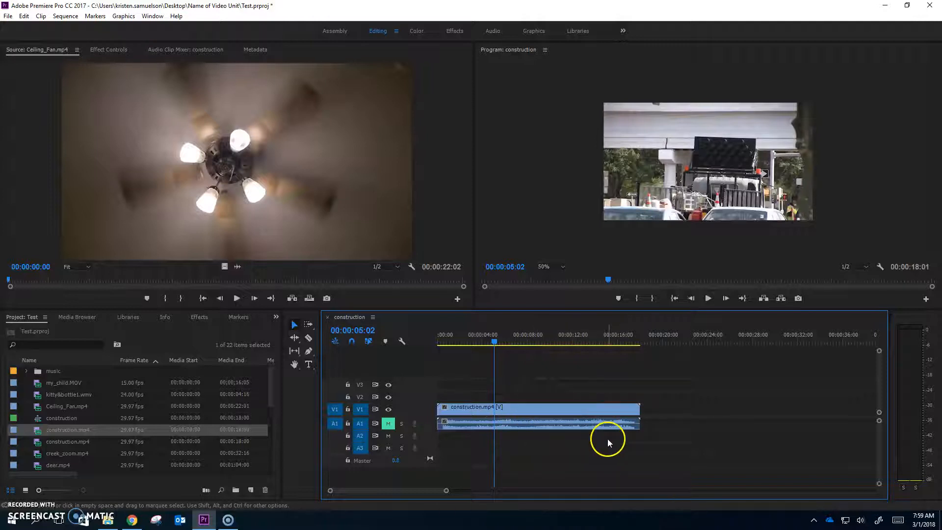
Step: Trim the end of the construction.mp4 clip back to the playhead at 00:00:05:02
click(646, 410)
drag(644, 409, 637, 409)
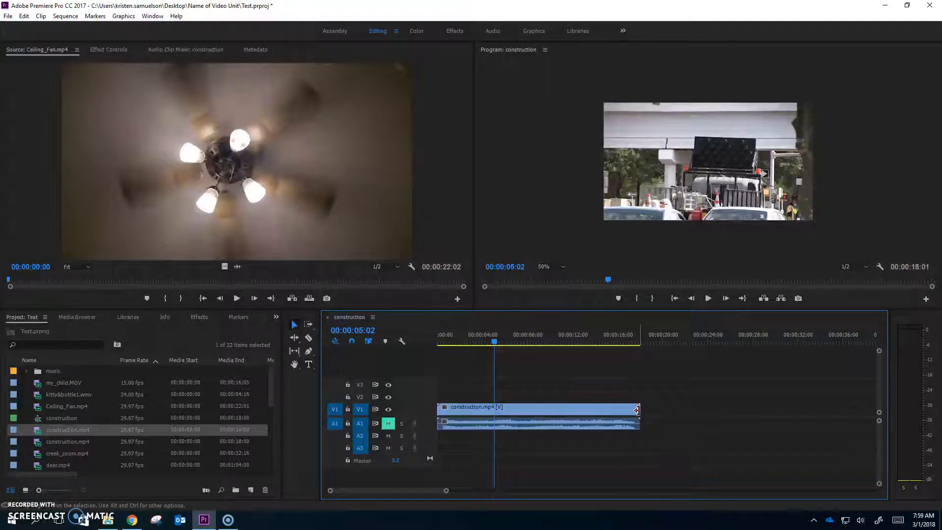
drag(628, 412, 496, 416)
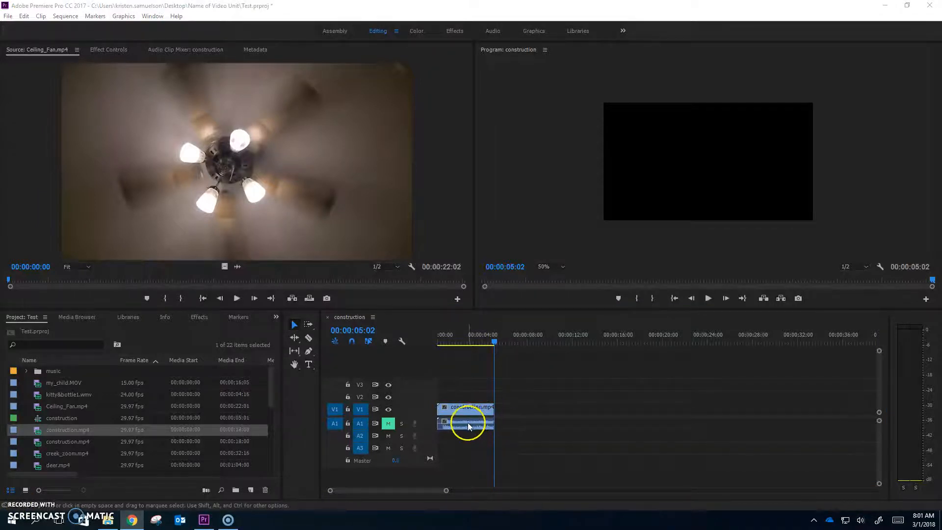
Step: Add deer.mp4 from the project to tracks V1 and A1 after construction.mp4, leaving a gap between the clips
scroll(147, 457, down, 1)
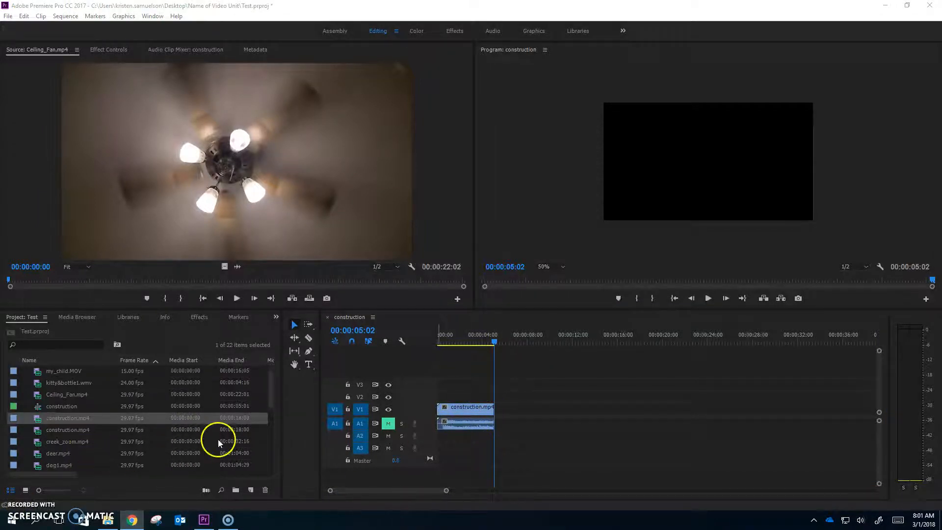
click(62, 453)
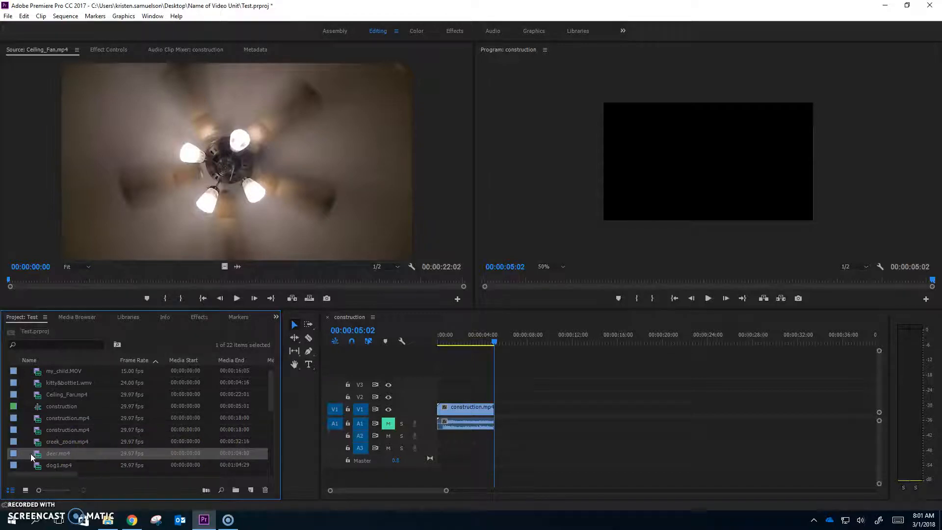
drag(37, 456, 560, 426)
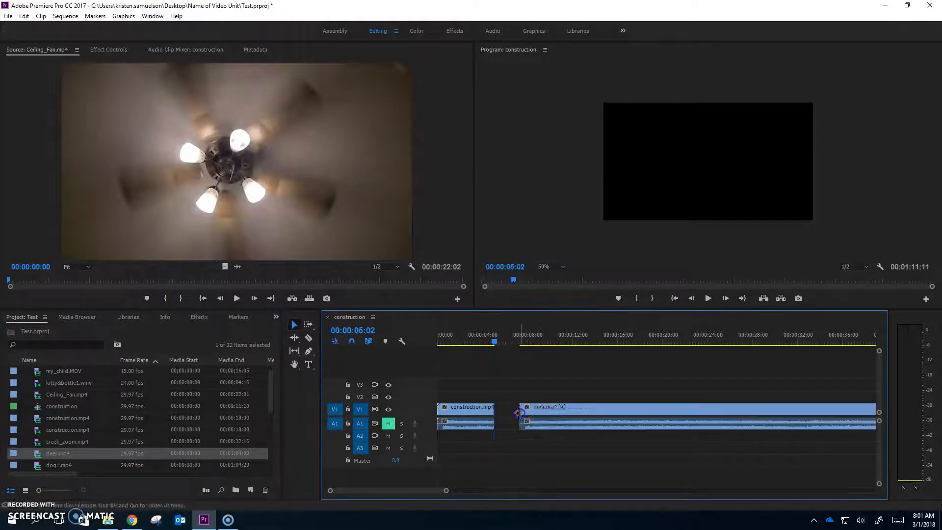
Step: Split the deer.mp4 clip at 00:00:10:12 and 00:00:17:02 with the Razor tool
drag(513, 337, 555, 341)
click(551, 407)
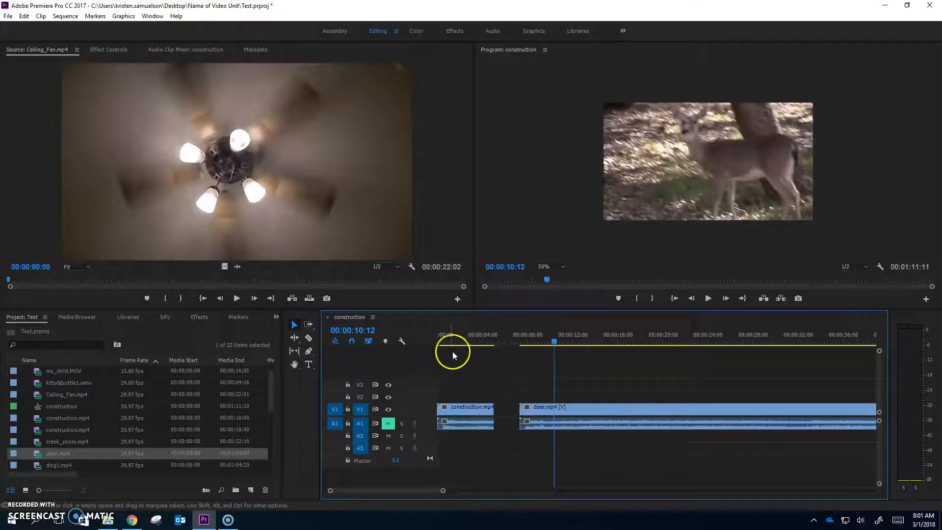
click(309, 337)
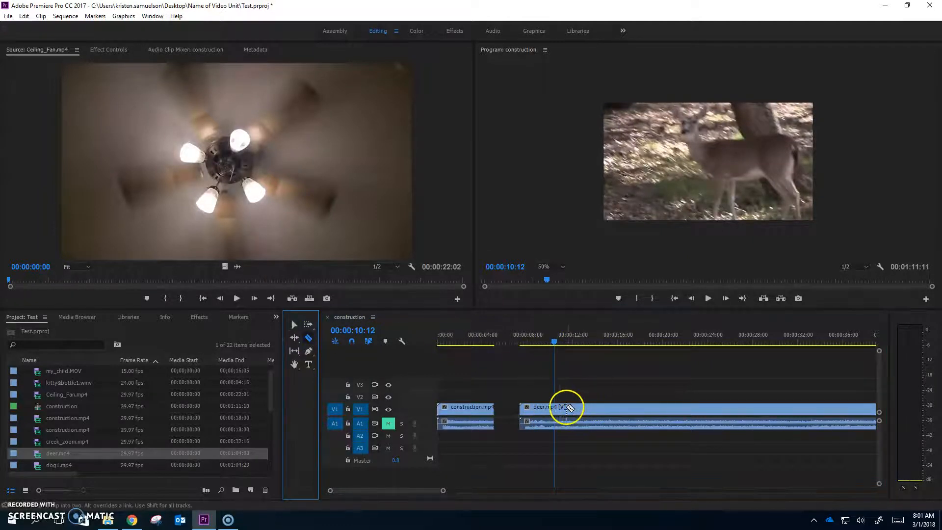
click(557, 406)
drag(566, 348, 629, 346)
click(631, 409)
Step: Delete the first and last pieces of the split deer.mp4 clip, keeping only the middle piece
click(294, 324)
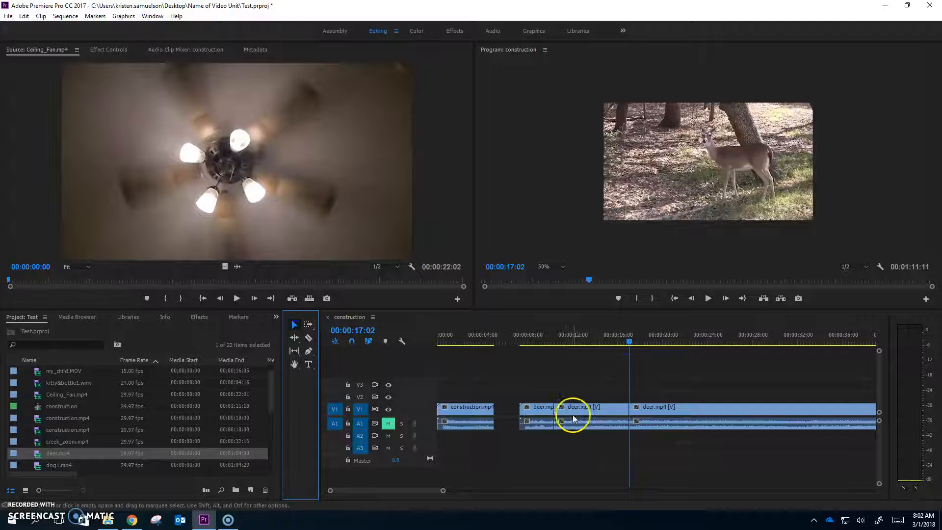
click(538, 411)
key(Delete)
click(669, 428)
key(Delete)
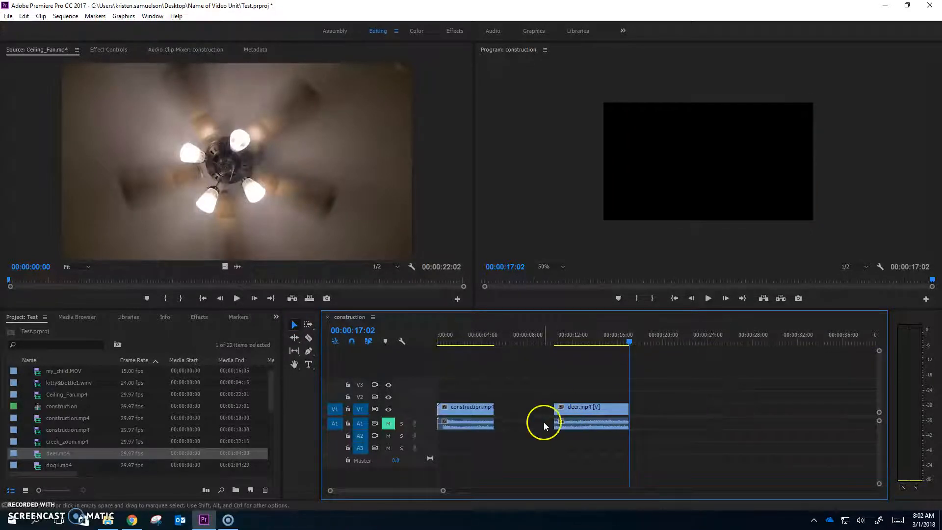
Step: Ripple-delete the gap between construction.mp4 and deer.mp4 and check the join between the two clips
click(528, 411)
right_click(523, 411)
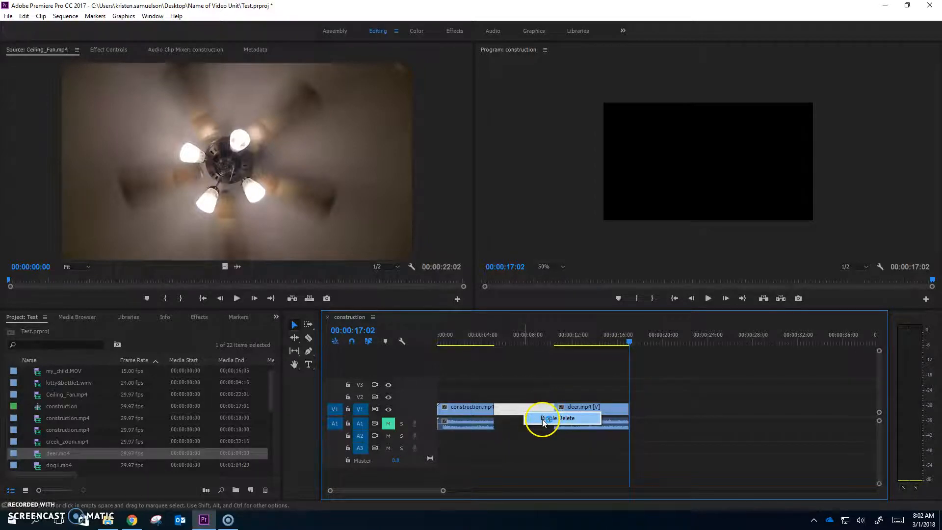
click(543, 420)
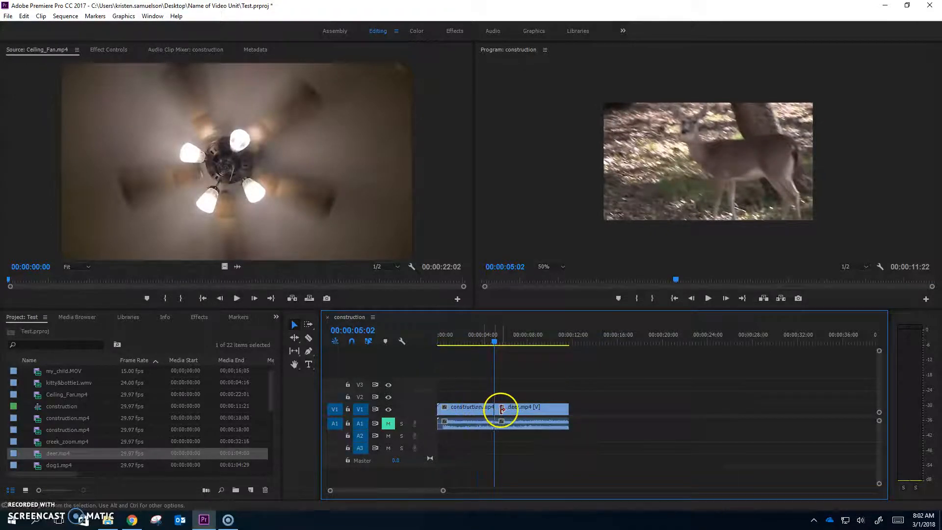
drag(445, 490, 350, 499)
drag(412, 490, 391, 491)
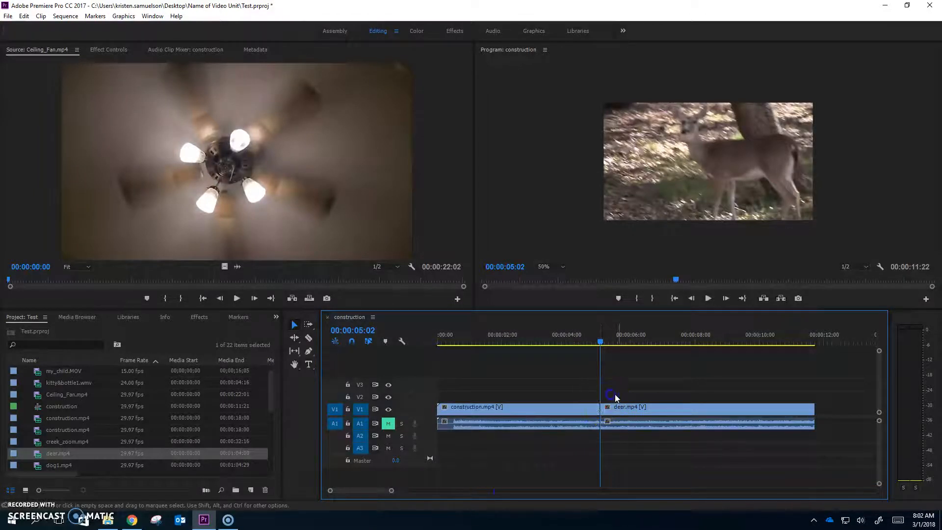
mouse_move(599, 341)
mouse_down()
mouse_move(628, 343)
mouse_move(610, 347)
mouse_up()
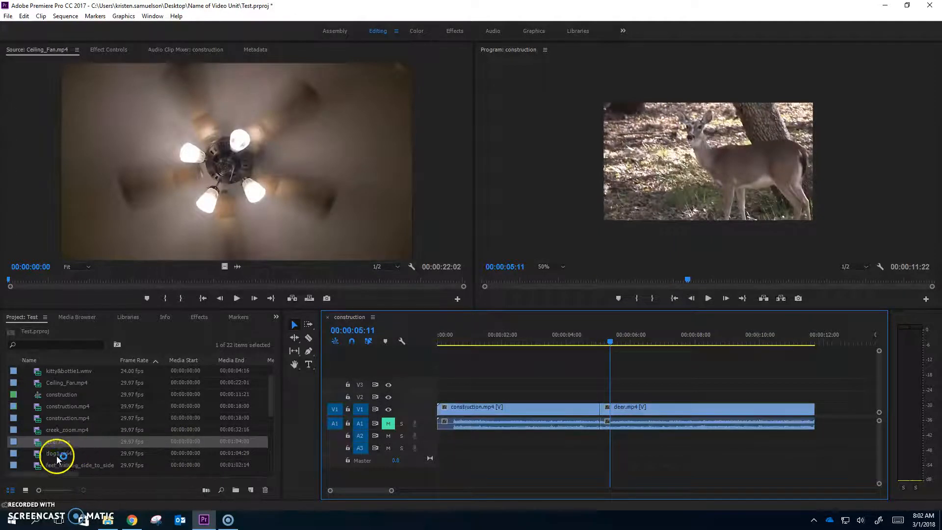
Step: Open dog1.mp4 in the Source monitor and mark its In point at 00:00:08:06
click(43, 463)
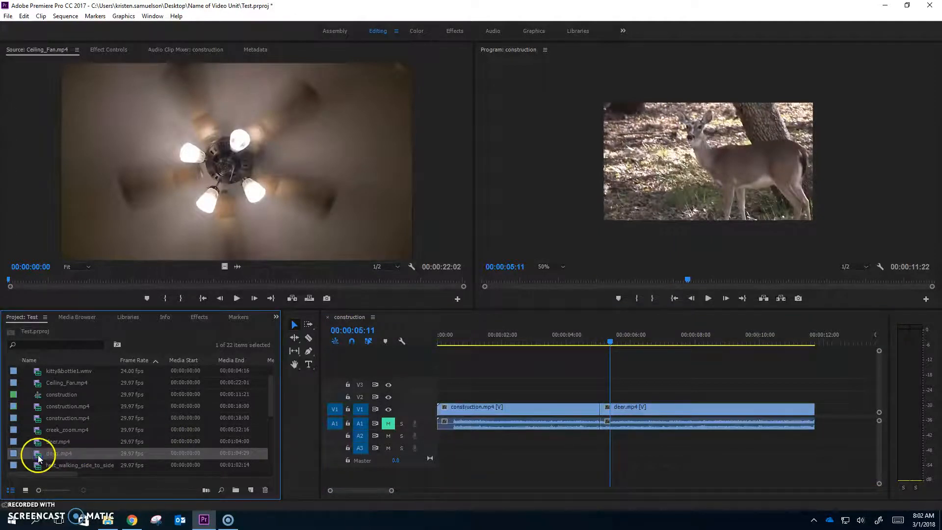
double_click(38, 455)
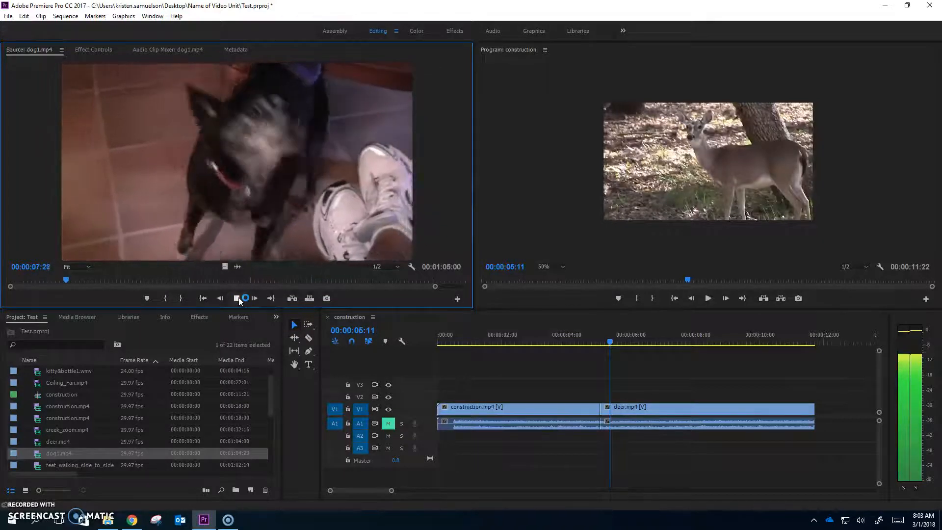
click(110, 295)
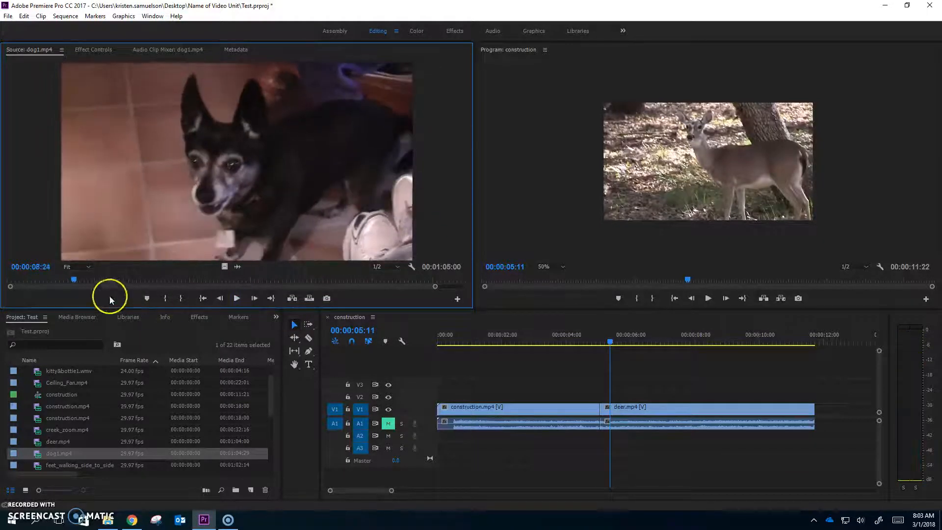
click(70, 280)
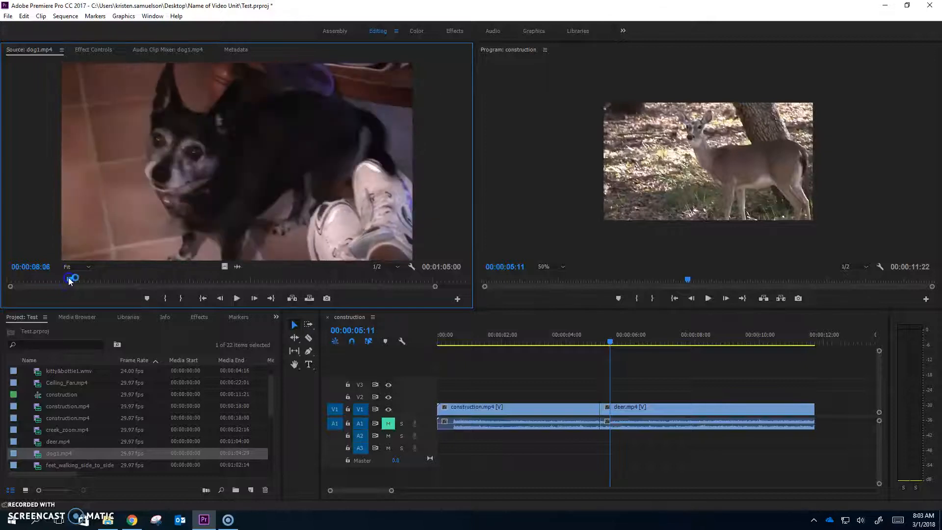
click(167, 298)
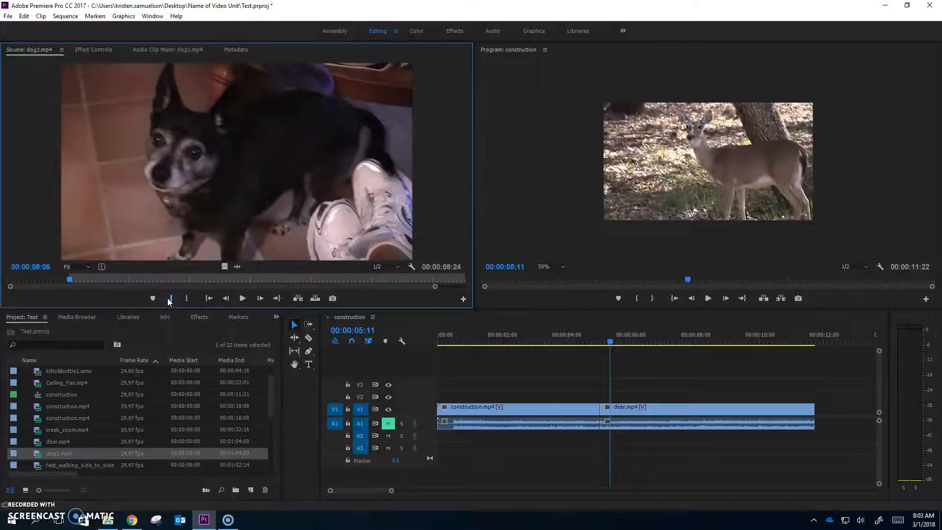
Step: Play through the dog1.mp4 source clip and mark its Out point at 00:00:32:00
drag(69, 280, 119, 281)
click(240, 293)
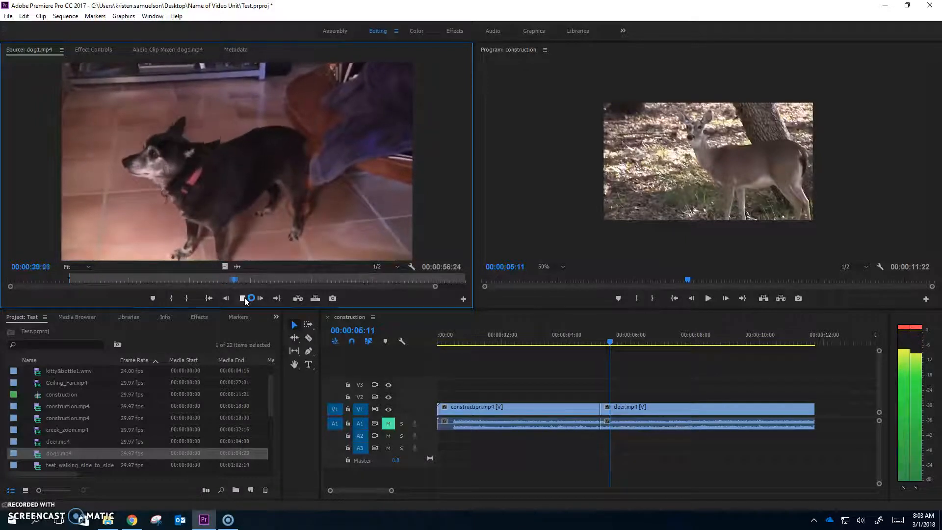
click(244, 299)
drag(244, 281, 251, 283)
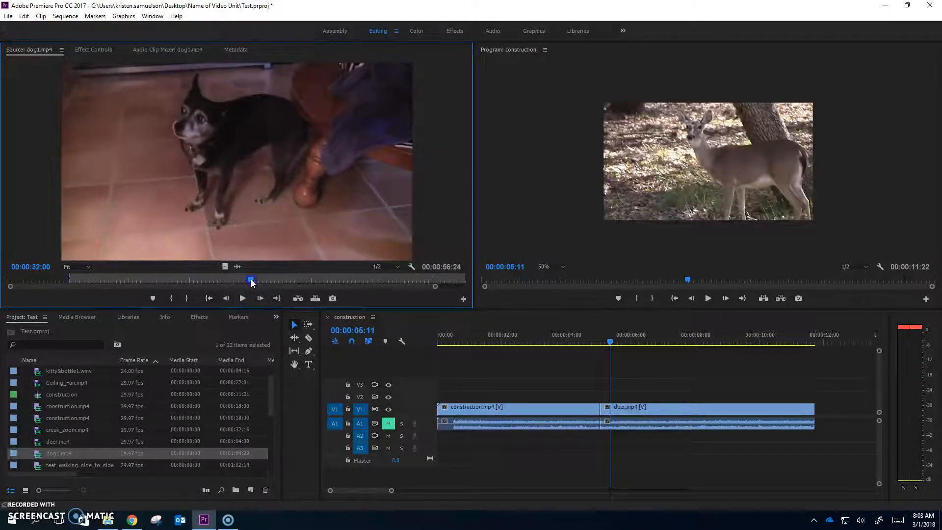
click(187, 298)
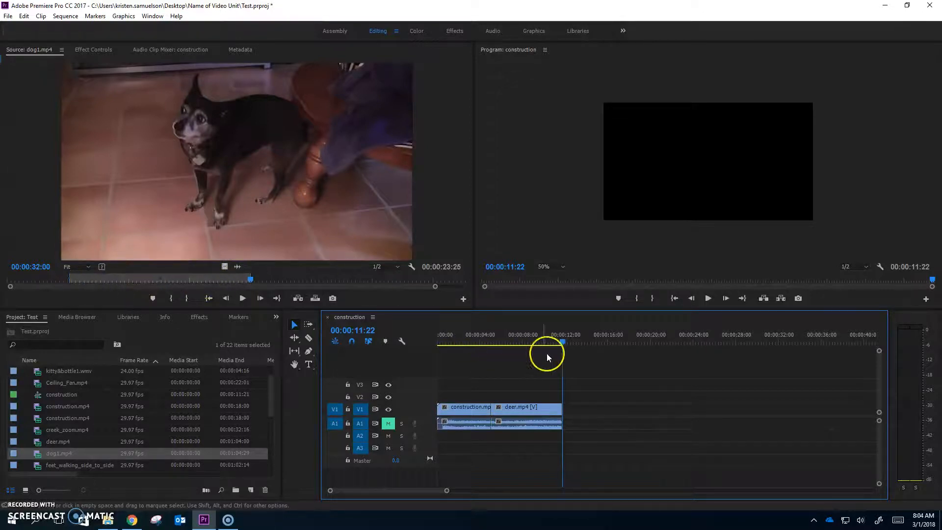
Step: Insert the marked portion of dog1.mp4 at the end of the sequence, at 00:00:11:22
click(562, 343)
click(708, 298)
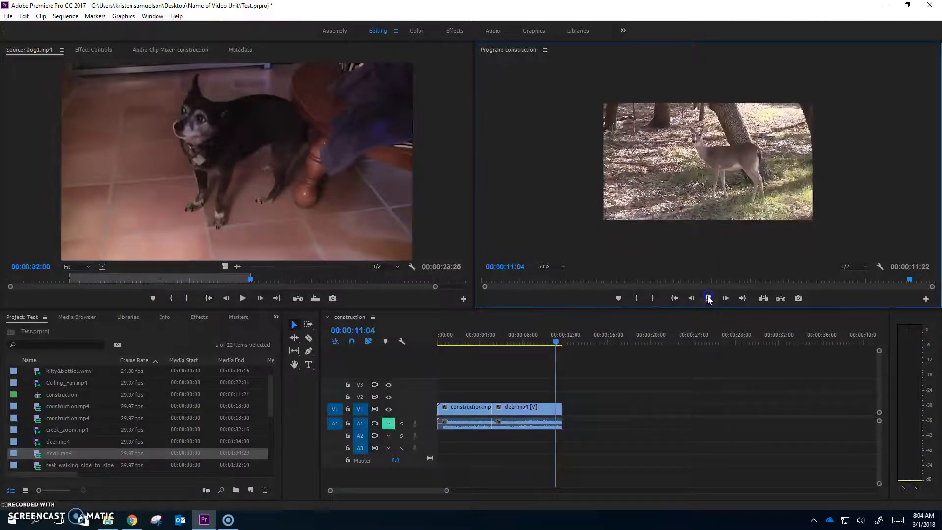
click(300, 301)
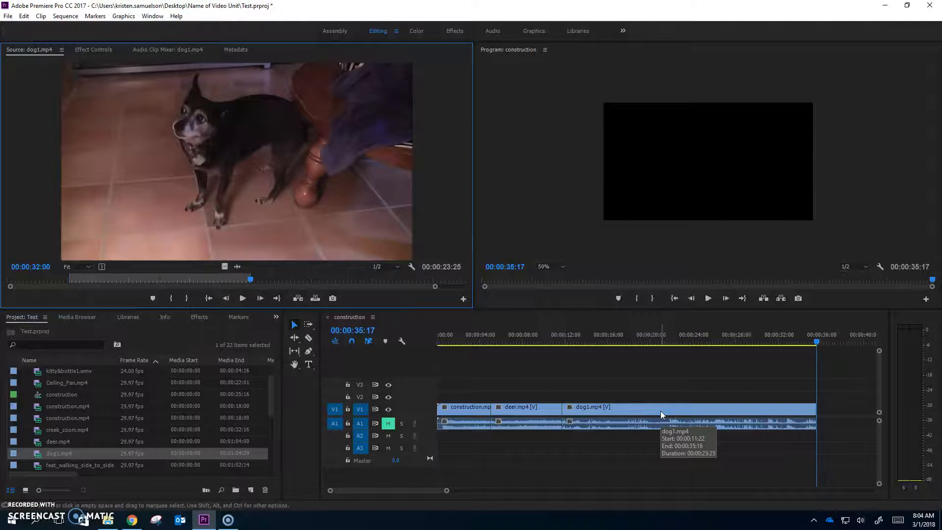
click(636, 388)
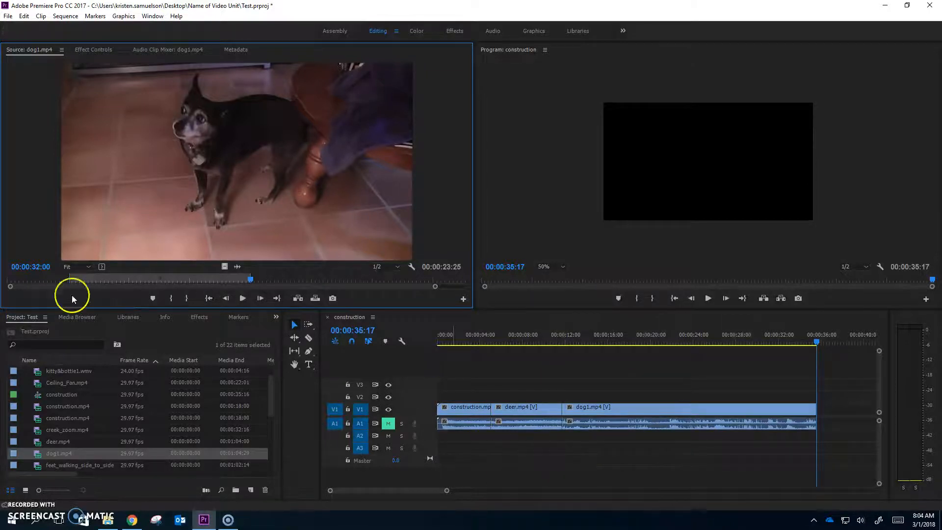
Step: Place Chris Rea Texas.mp3 from the music bin on audio track A2, starting at the beginning of the sequence
scroll(82, 384, up, 2)
click(26, 371)
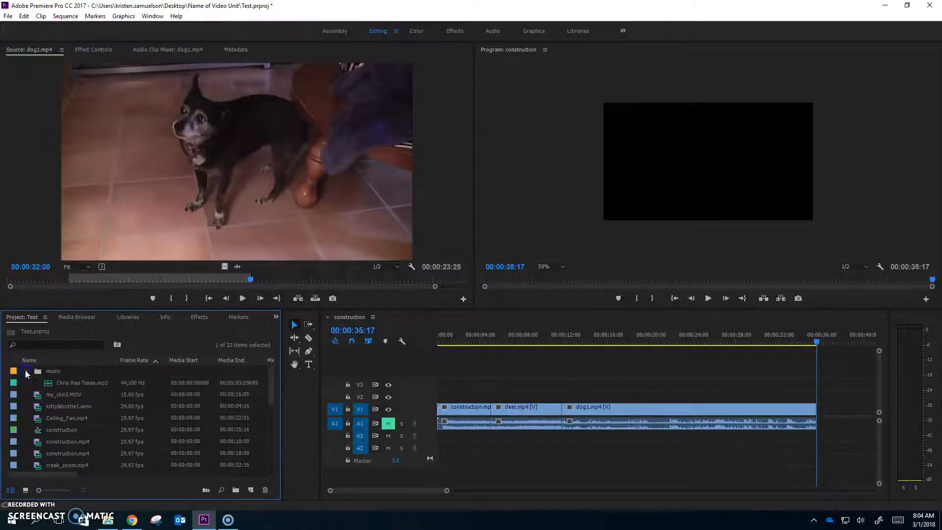
click(72, 385)
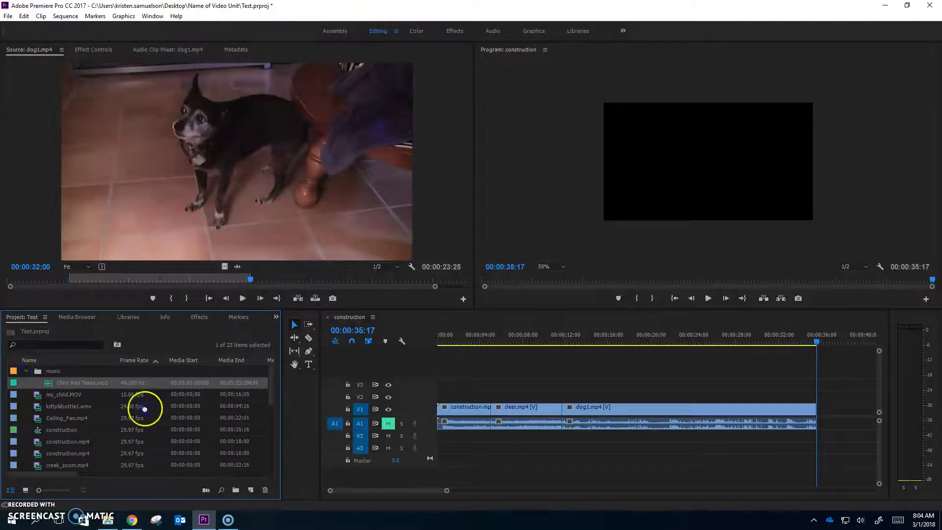
drag(396, 460, 444, 443)
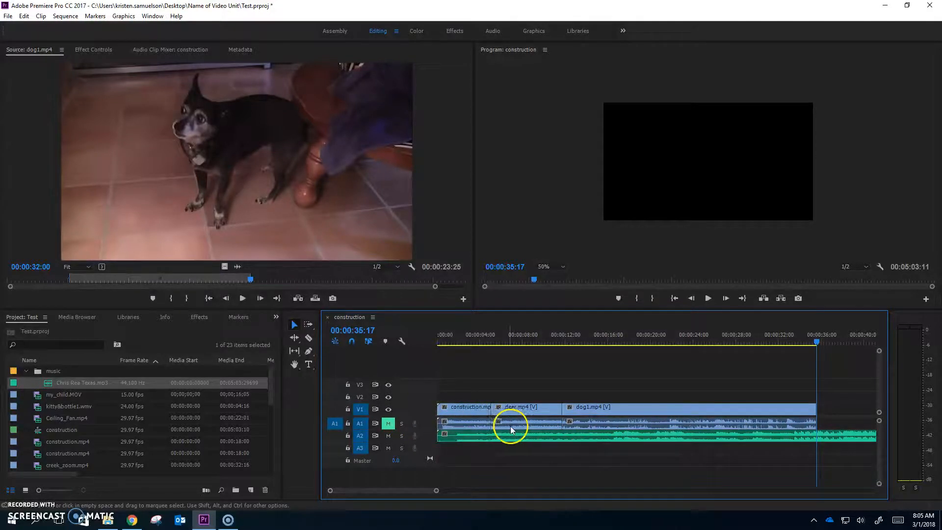
Step: Unlink the construction.mp4 clip's audio from its video and delete that audio from track A1
click(476, 423)
right_click(476, 425)
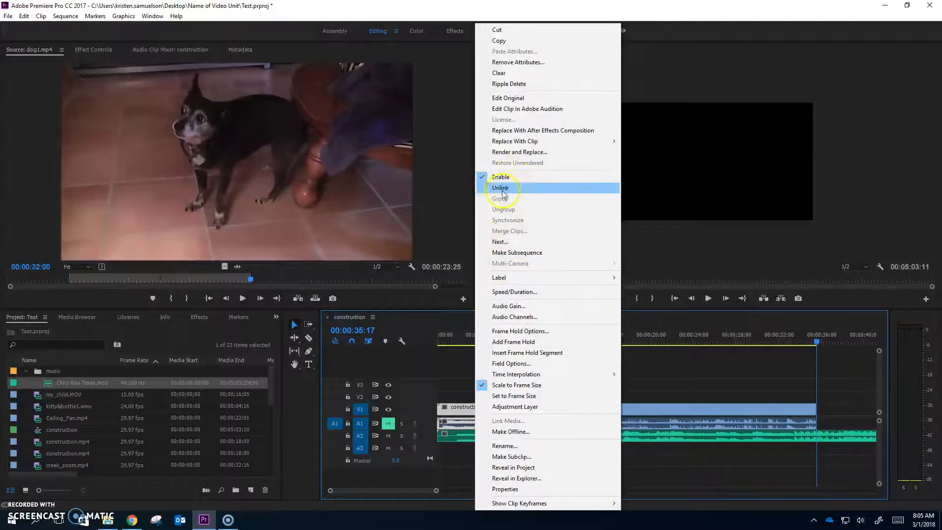
click(502, 188)
click(476, 424)
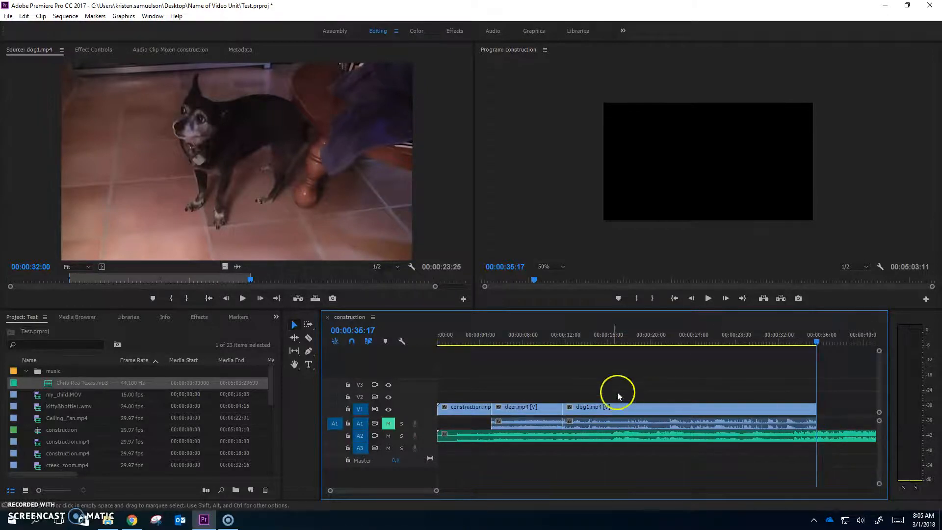
Step: Try placing kitty&bottle1.wmv on track V2 at the end of dog1.mp4 and scaling it to the frame size
click(49, 409)
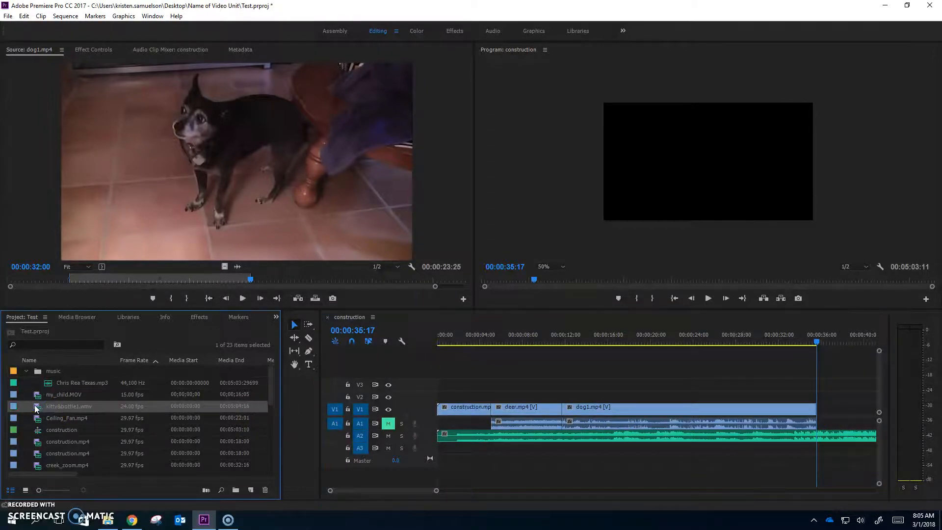
drag(128, 411, 812, 396)
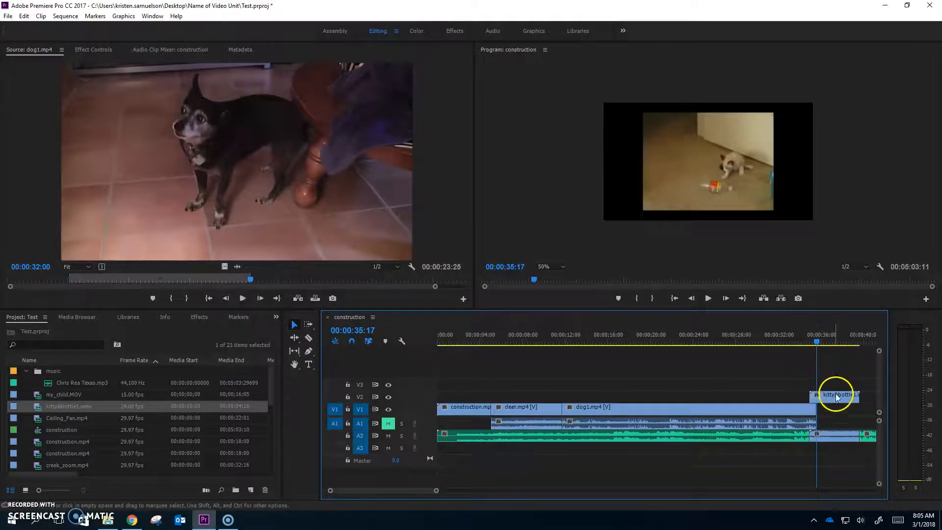
click(840, 394)
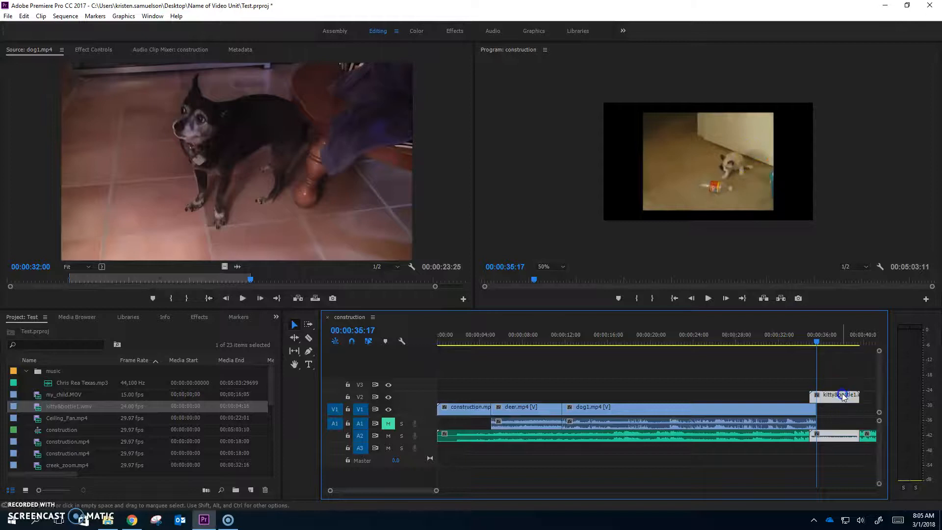
right_click(843, 396)
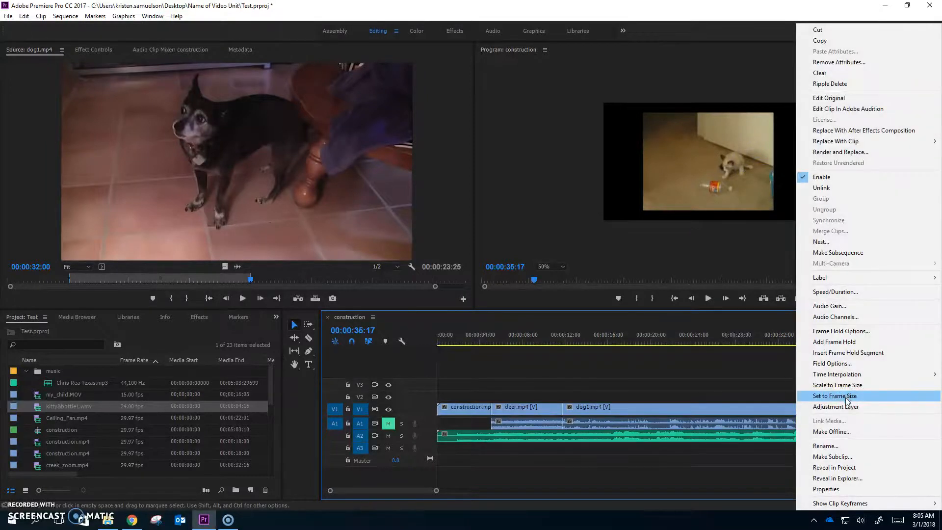
click(842, 385)
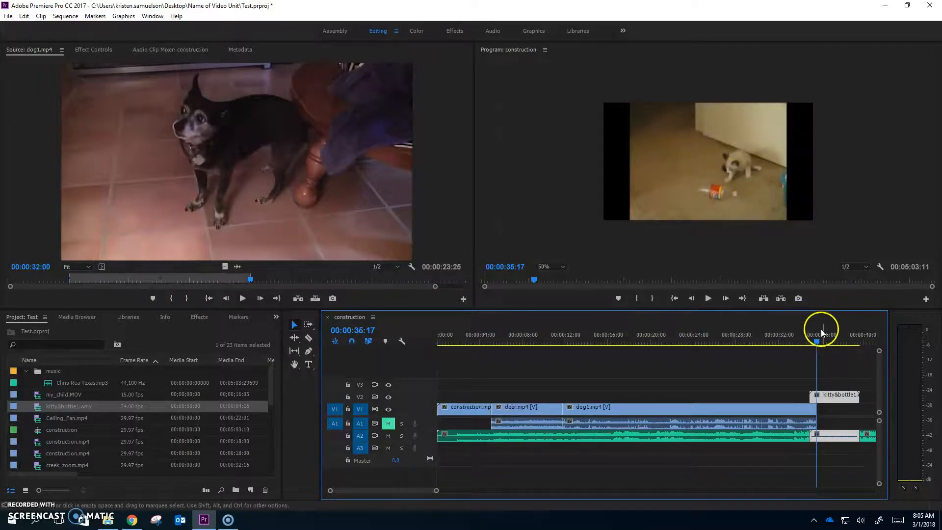
Step: Check the overlap of kitty&bottle1.wmv with dog1.mp4 at 00:00:35:07, and undo the clip's scaling and placement
drag(818, 342, 816, 342)
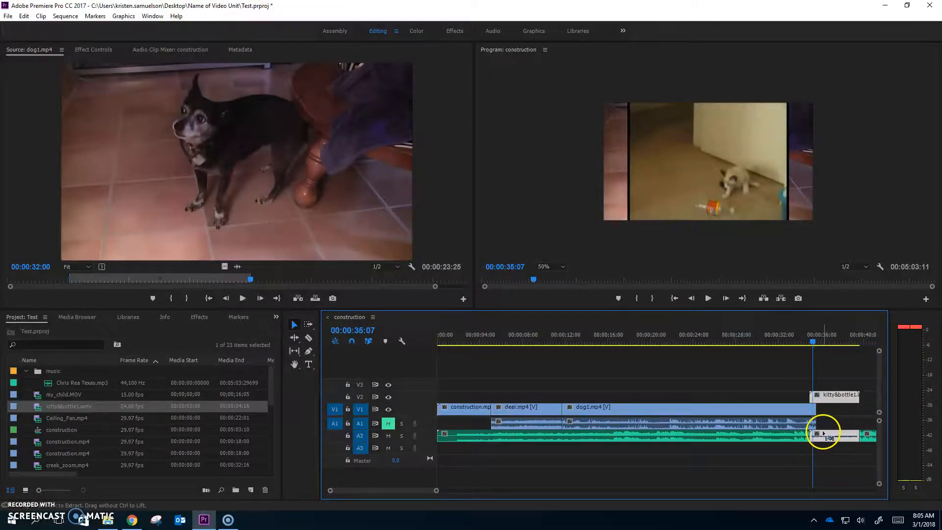
key(ctrl+z)
key(ctrl+z)
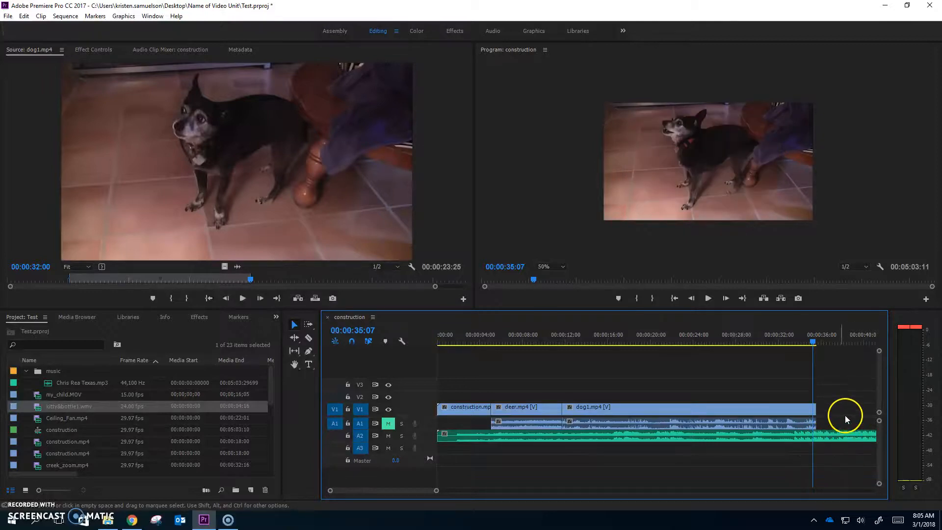
Step: Add kitty&bottle1.wmv on tracks V1 and A1 directly after dog1.mp4 and scale it to the frame size
click(37, 409)
drag(38, 409, 828, 414)
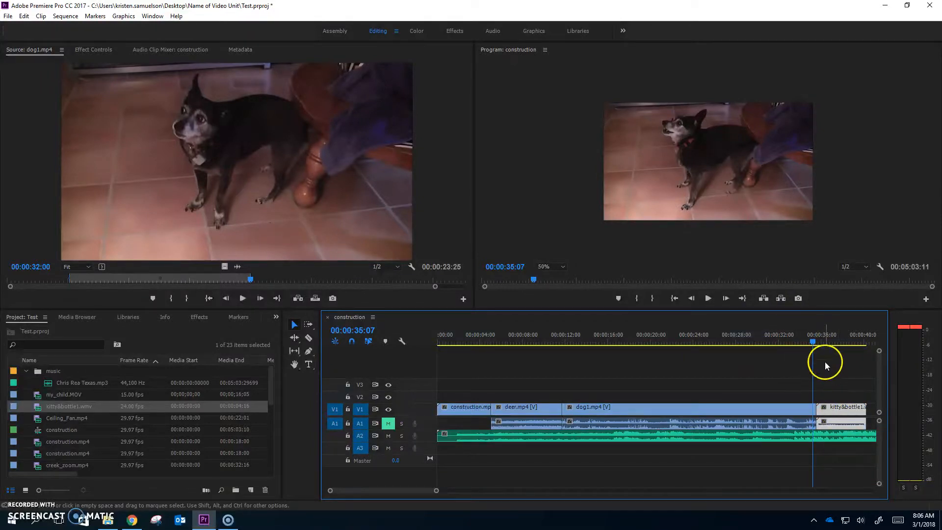
click(833, 341)
right_click(841, 412)
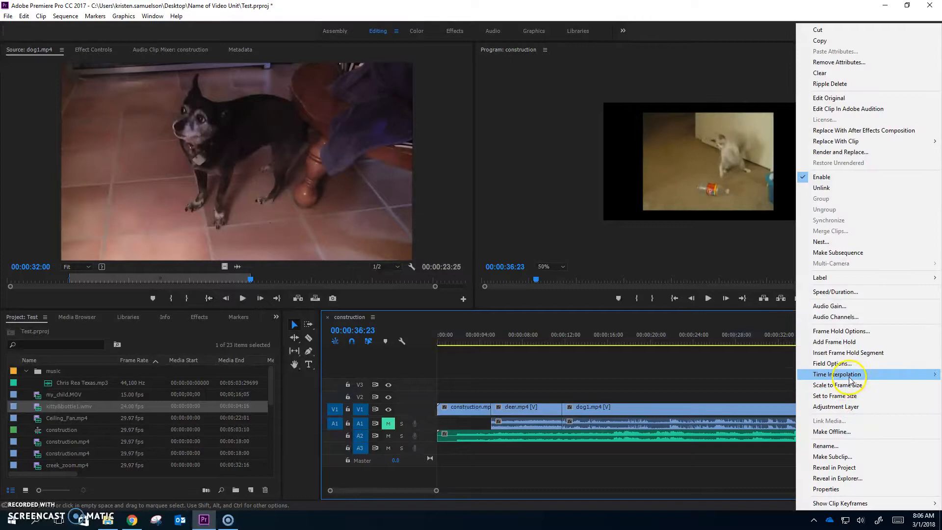
click(852, 386)
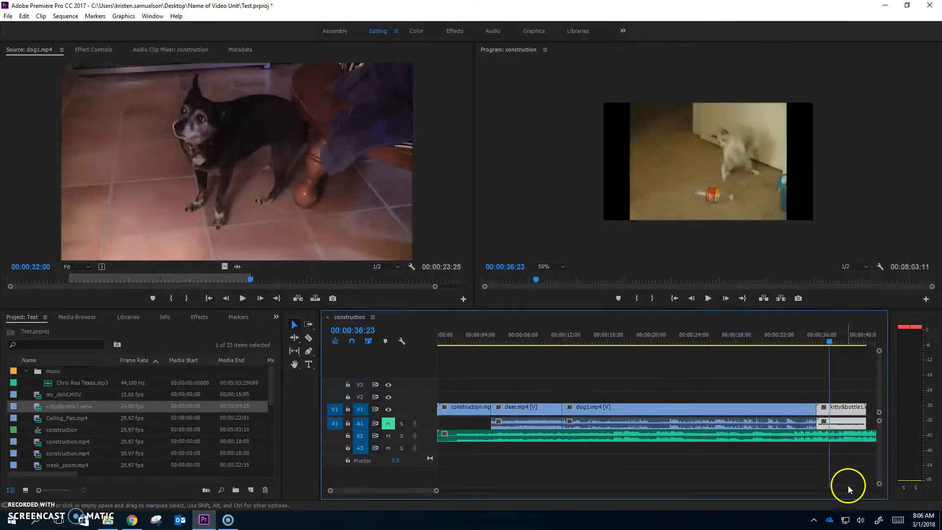